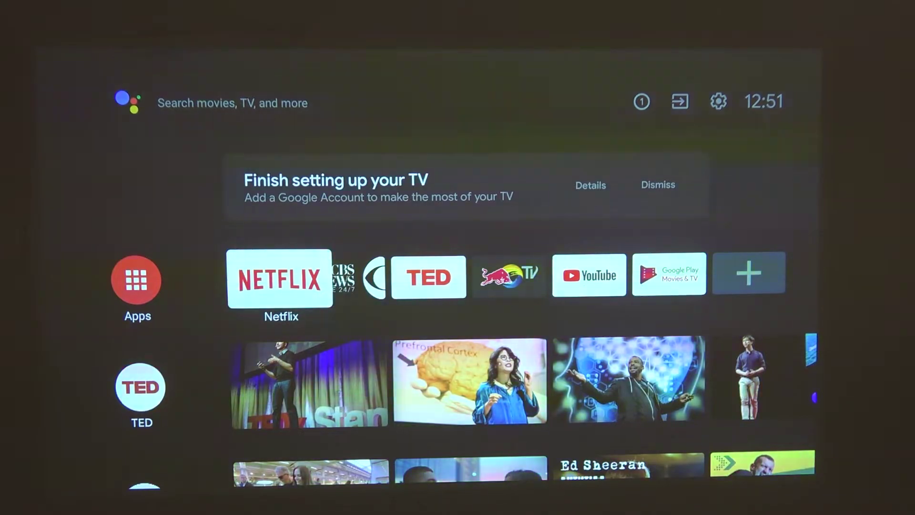
# - Move focus from the Netflix tile to the Settings gear on the home screen
pyautogui.press('Up')
pyautogui.press('Up')
pyautogui.press('Right')
pyautogui.press('Right')
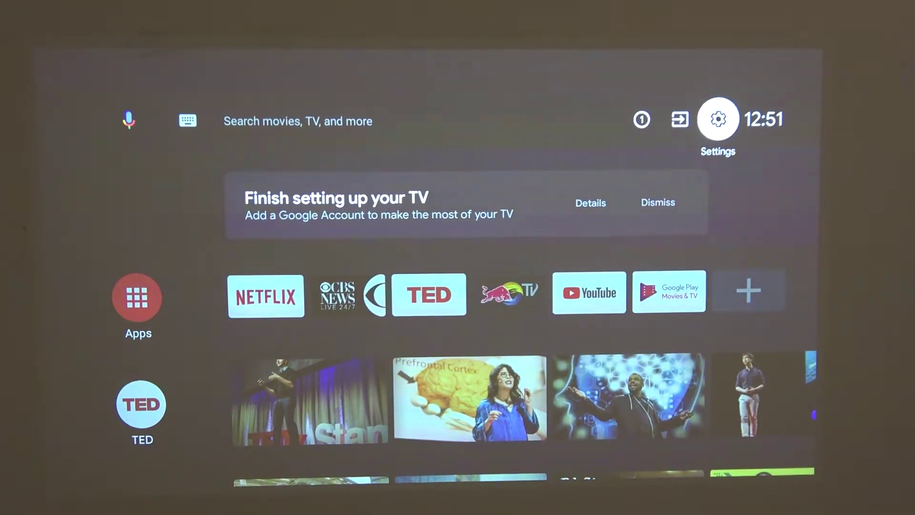
# - Open Settings, go to the Apps section, and open See all apps
pyautogui.press('Return')
pyautogui.press('Down')
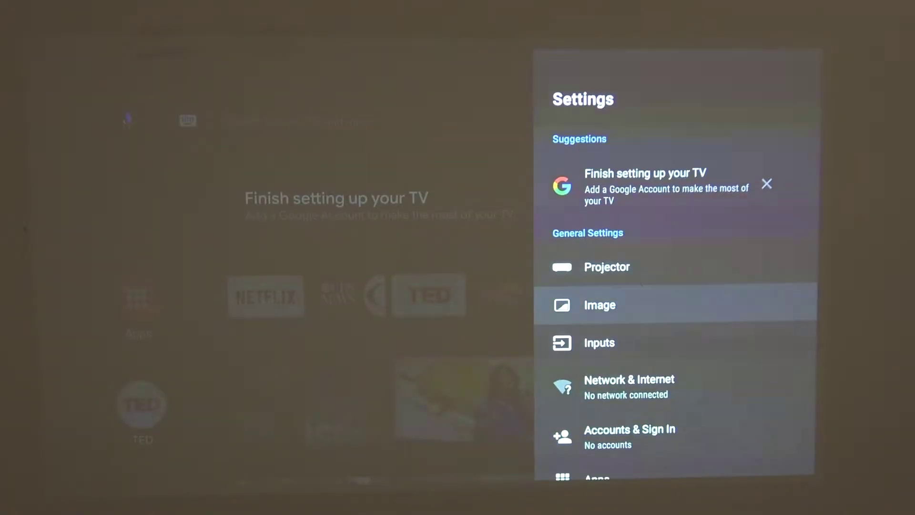
pyautogui.press('Down')
pyautogui.press('Down')
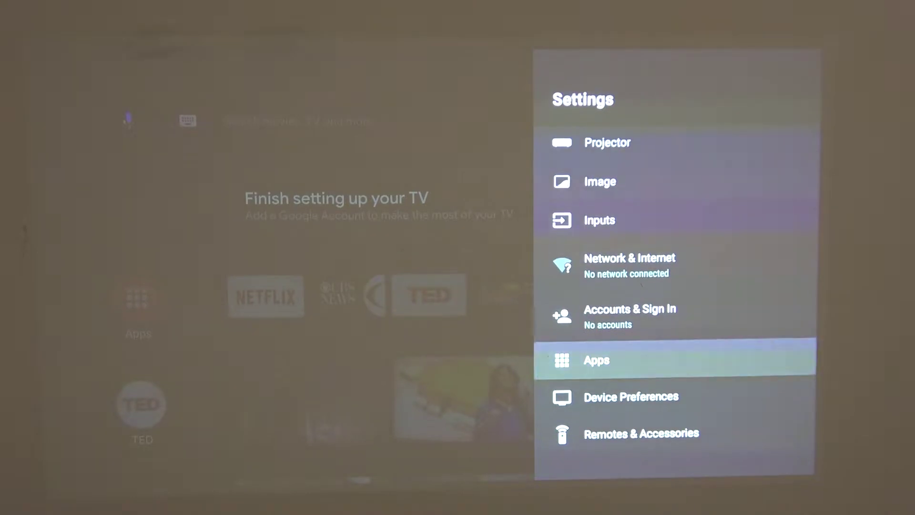
pyautogui.press('Return')
pyautogui.press('Down')
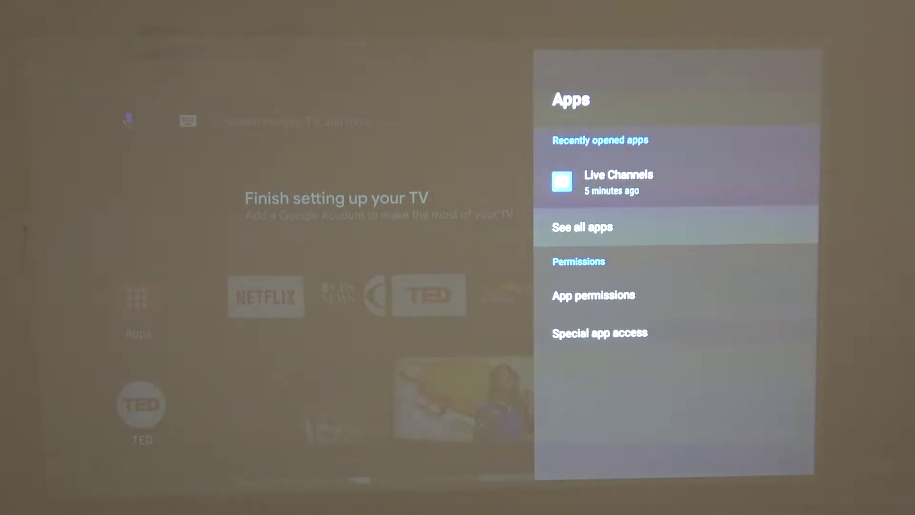
pyautogui.press('Down')
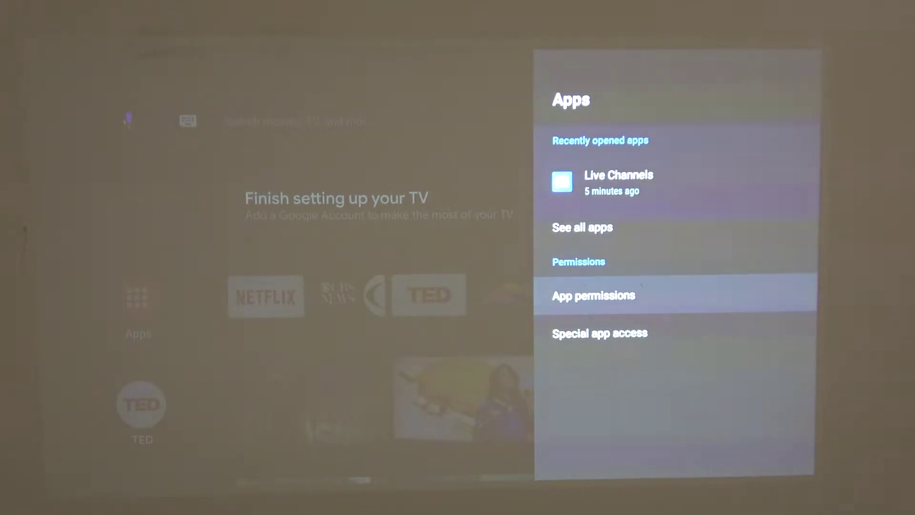
pyautogui.press('Up')
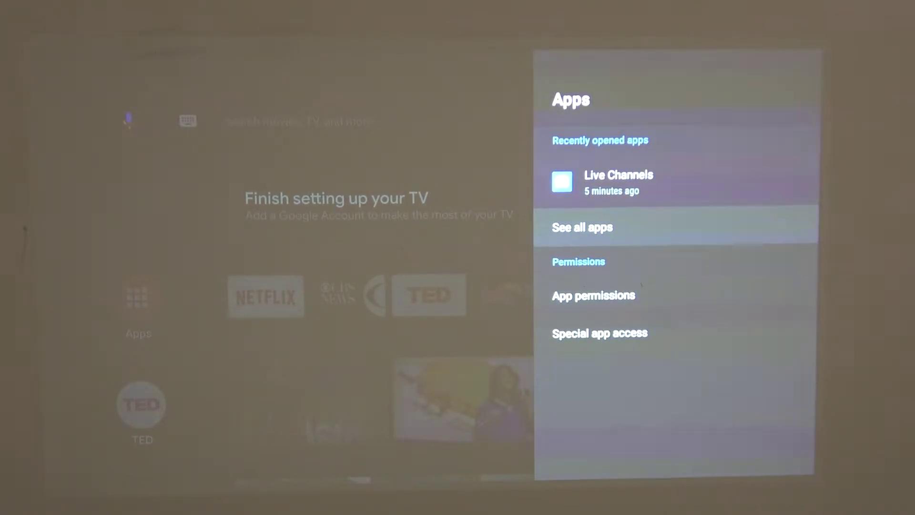
pyautogui.press('Return')
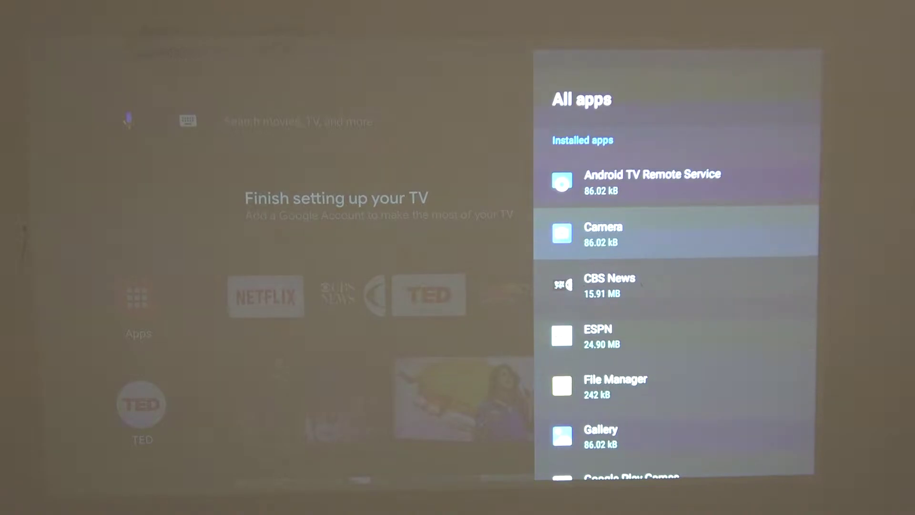
# - Open Gallery's app info from All apps and move down toward Permissions
pyautogui.press('Down')
pyautogui.press('Down')
pyautogui.press('Up')
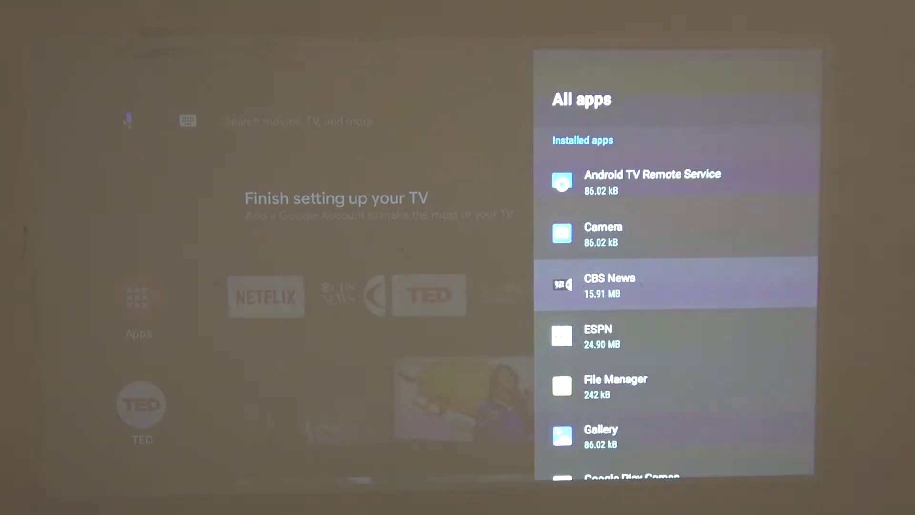
pyautogui.press('Down')
pyautogui.press('Down')
pyautogui.press('Down')
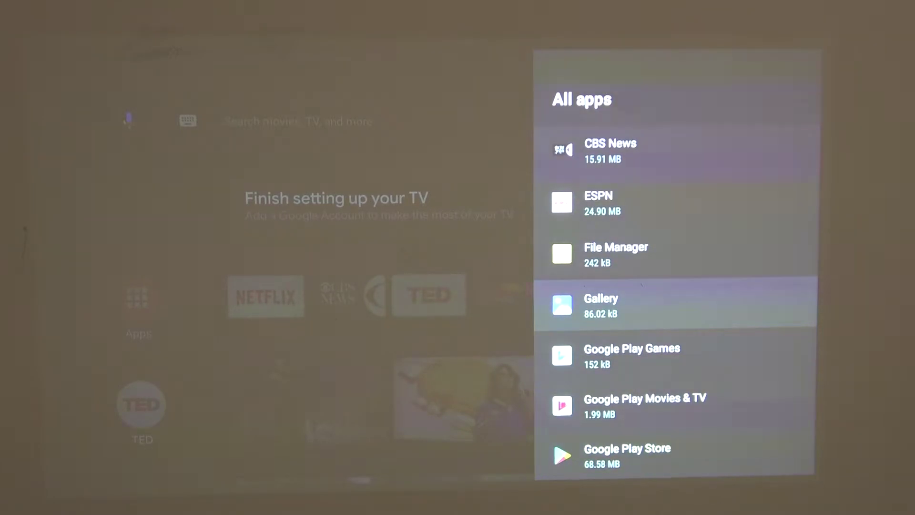
pyautogui.press('Return')
pyautogui.press('Down')
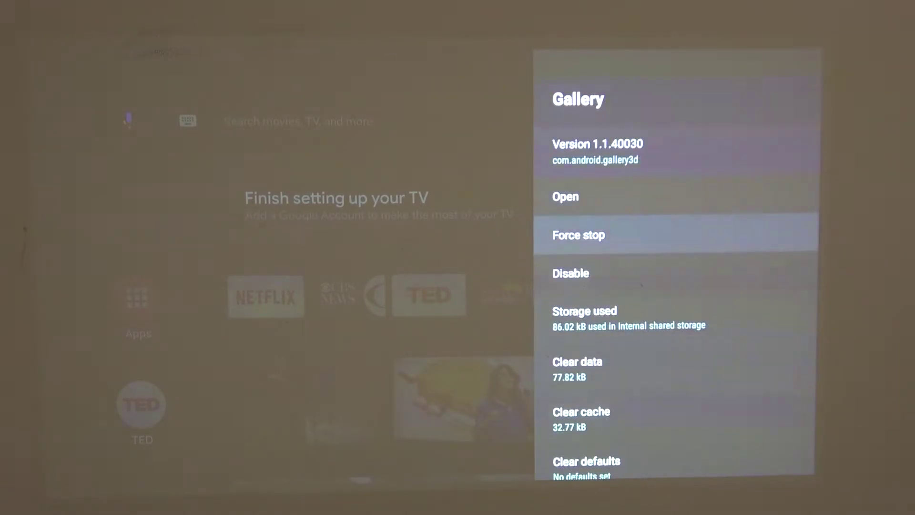
pyautogui.press('Down')
pyautogui.press('Down')
pyautogui.press('Down')
pyautogui.press('Down')
pyautogui.press('Down')
pyautogui.press('Down')
pyautogui.press('Down')
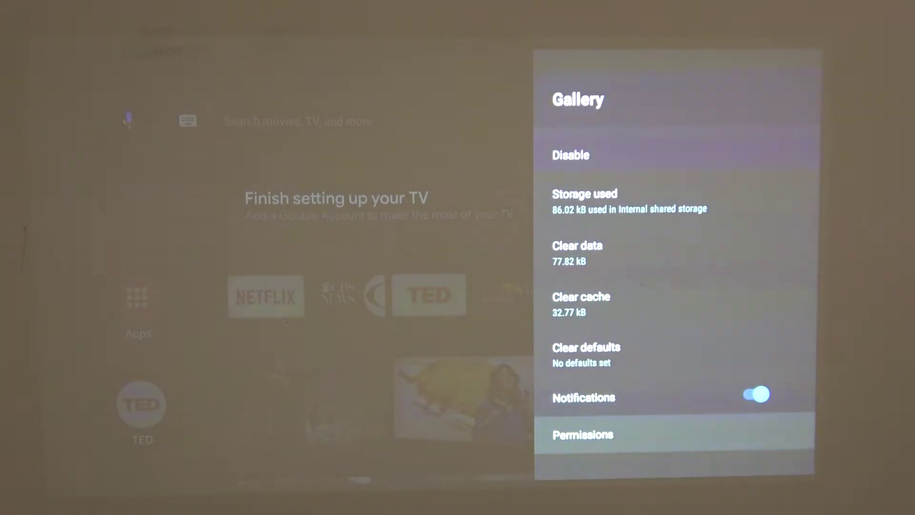
# - Open Gallery's permissions and switch the Contacts permission on
pyautogui.press('Return')
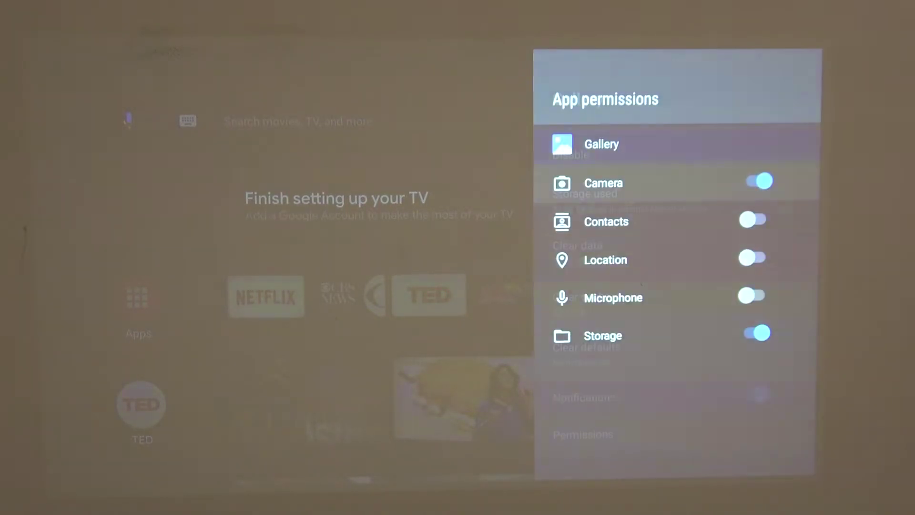
pyautogui.press('Down')
pyautogui.press('Down')
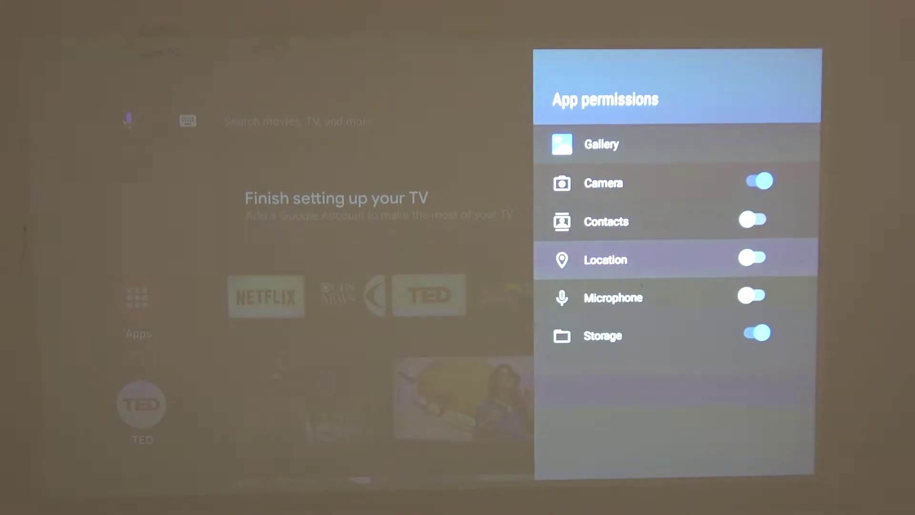
pyautogui.press('Up')
pyautogui.press('Return')
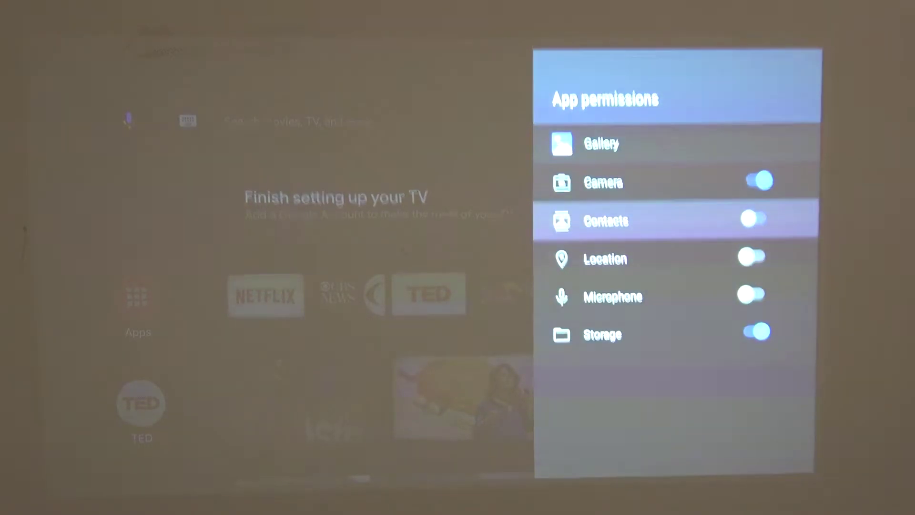
# - Switch Gallery's Contacts permission back off, leaving only Camera and Storage allowed
pyautogui.press('Down')
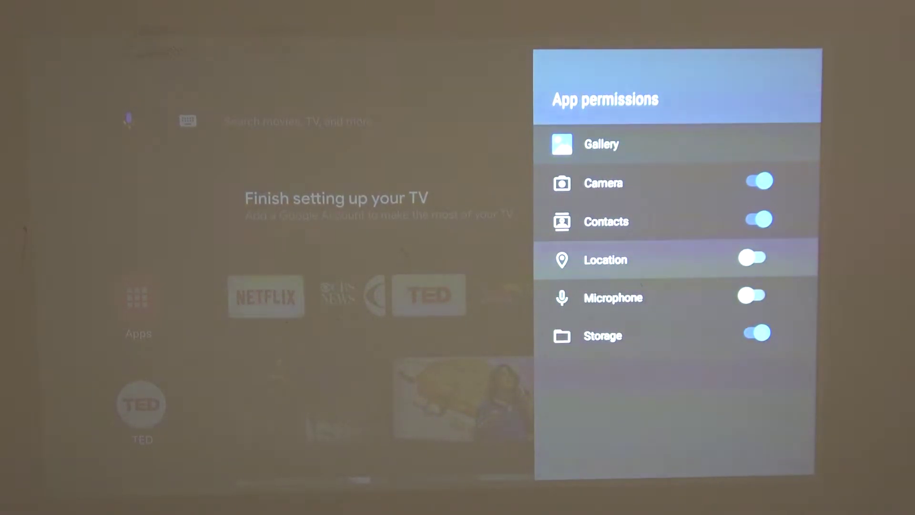
pyautogui.press('Up')
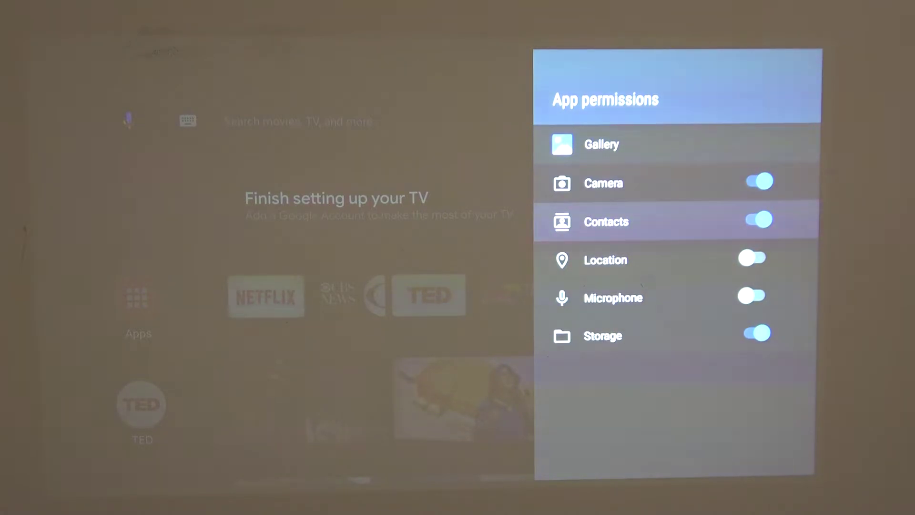
pyautogui.press('Down')
pyautogui.press('Up')
pyautogui.press('Return')
# - Back out of Gallery's app info to the Apps settings
pyautogui.press('Escape')
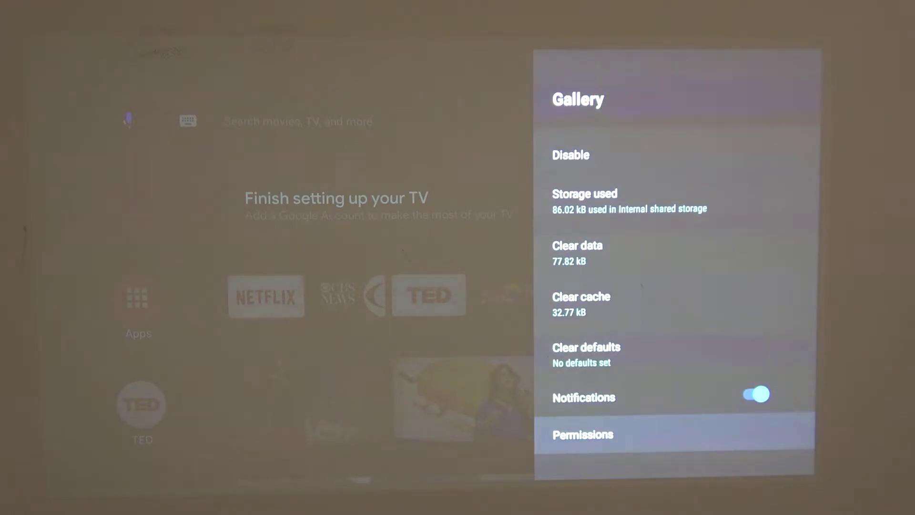
pyautogui.press('Escape')
pyautogui.press('Escape')
pyautogui.press('Down')
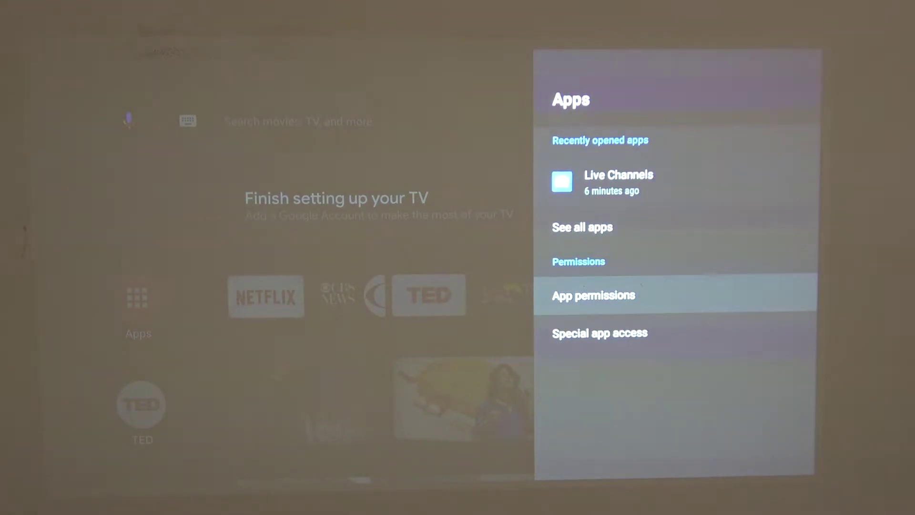
# - Open App permissions and the Microphone list, showing Camera and YouTube allowed
pyautogui.press('Return')
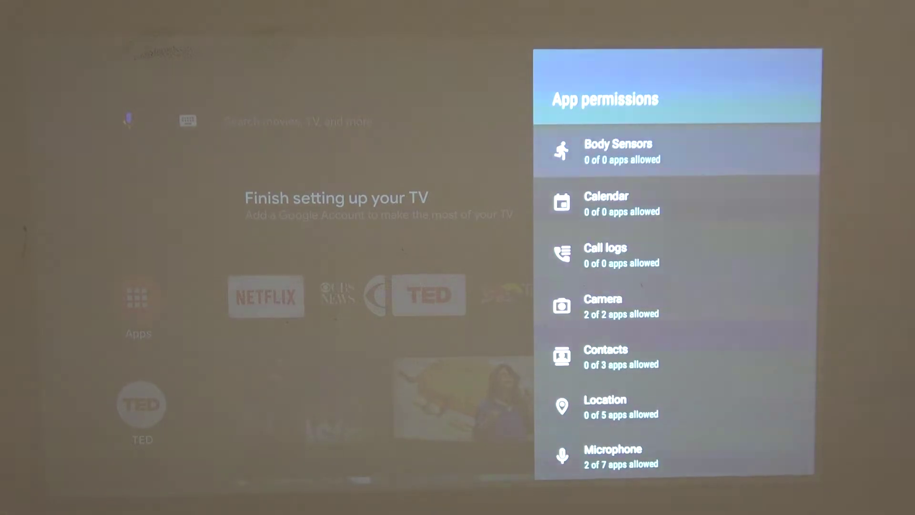
pyautogui.press('Down')
pyautogui.press('Down')
pyautogui.press('Down')
pyautogui.press('Down')
pyautogui.press('Down')
pyautogui.press('Down')
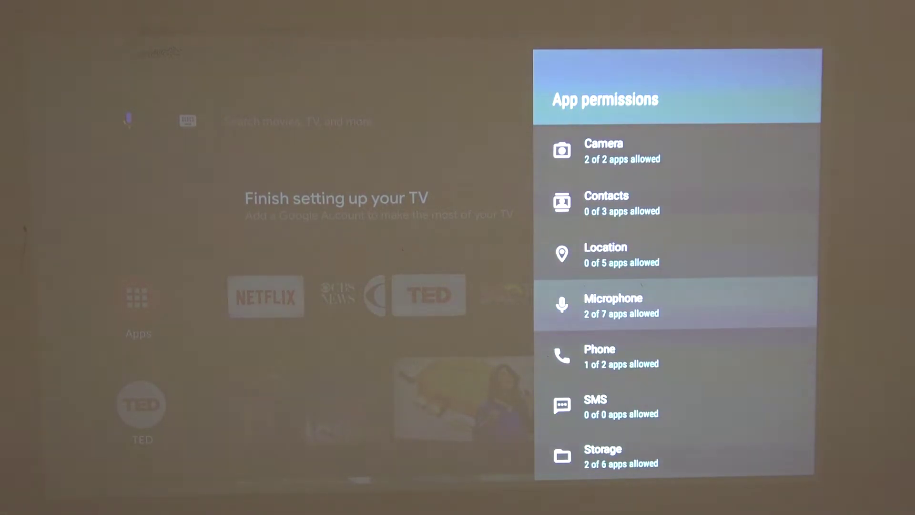
pyautogui.press('Up')
pyautogui.press('Down')
pyautogui.press('Return')
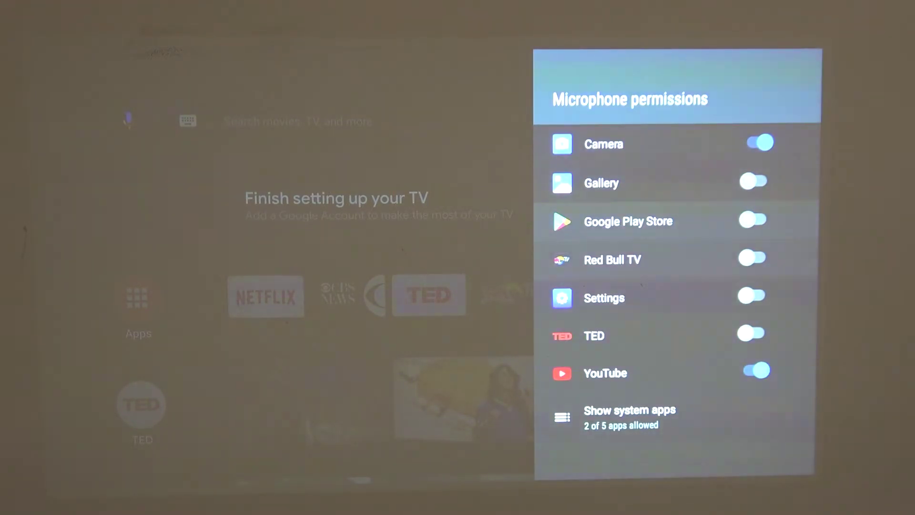
# - Scroll to Show system apps, then return to the permission categories overview
pyautogui.press('Down')
pyautogui.press('Down')
pyautogui.press('Down')
pyautogui.press('Down')
pyautogui.press('Down')
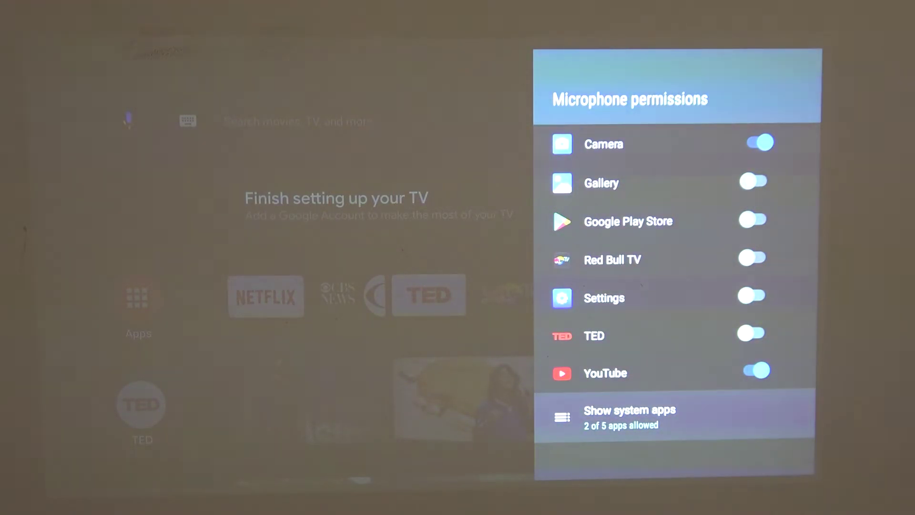
pyautogui.press('Escape')
pyautogui.press('Down')
pyautogui.press('Down')
pyautogui.press('Down')
pyautogui.press('Down')
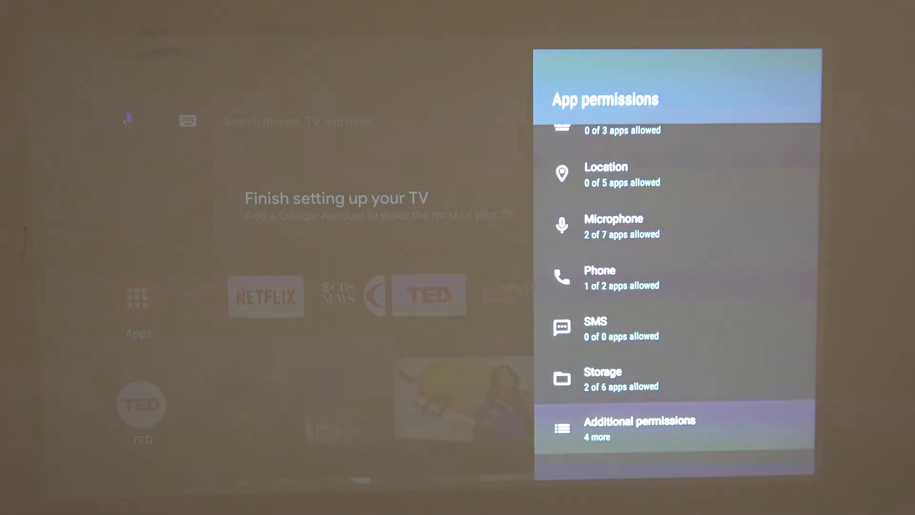
pyautogui.press('Up')
pyautogui.press('Up')
pyautogui.press('Up')
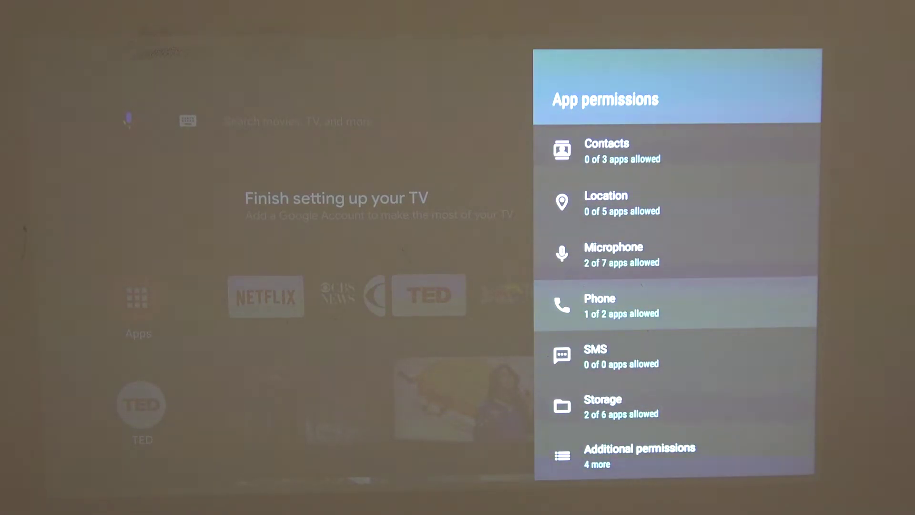